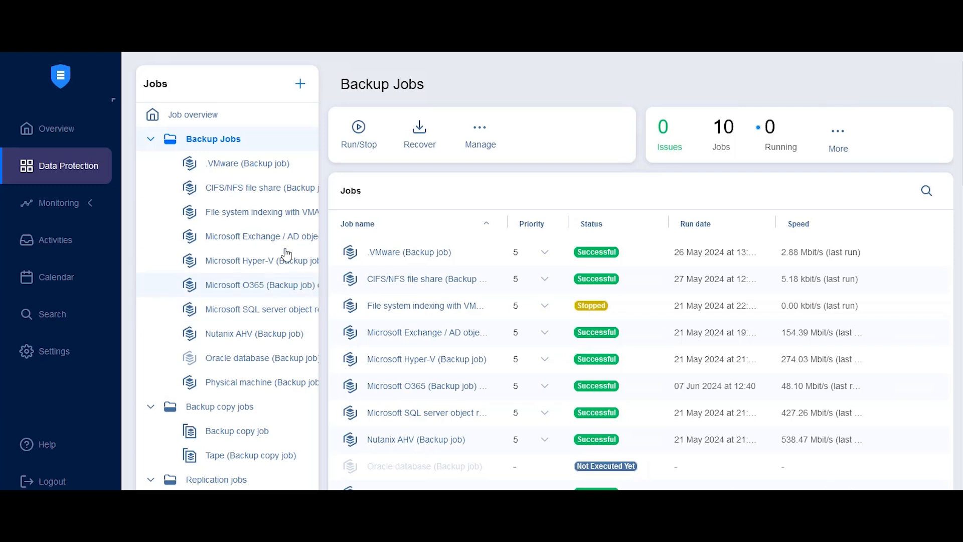
Start a new backup copy job with the admin backup from the Microsoft O365 (Backup job) clone clone job as its source.
click(262, 290)
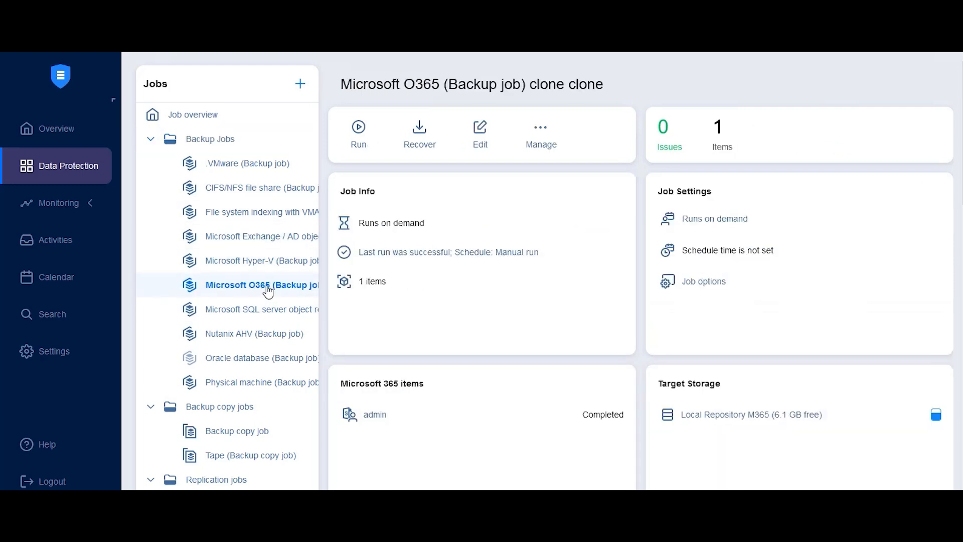
click(300, 85)
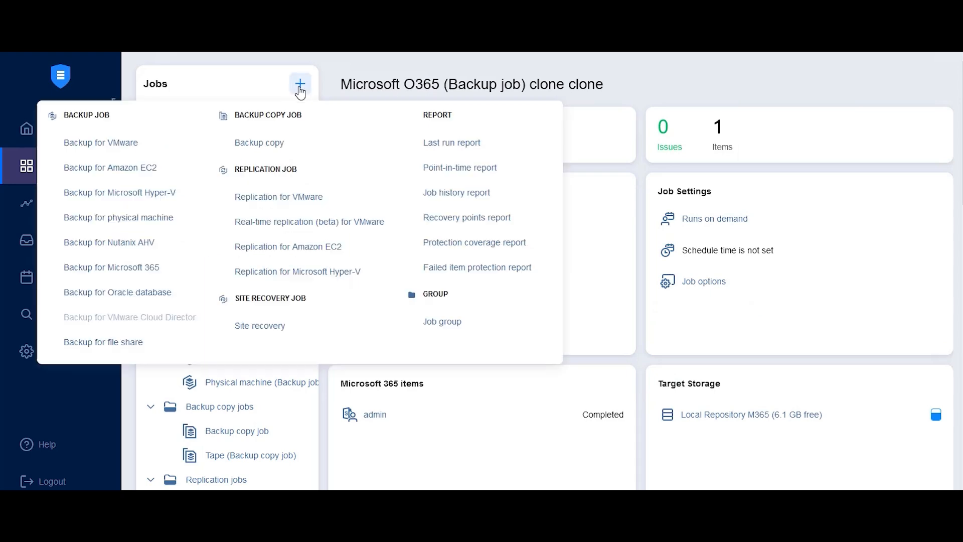
click(260, 146)
scroll(370, 326, down, 1)
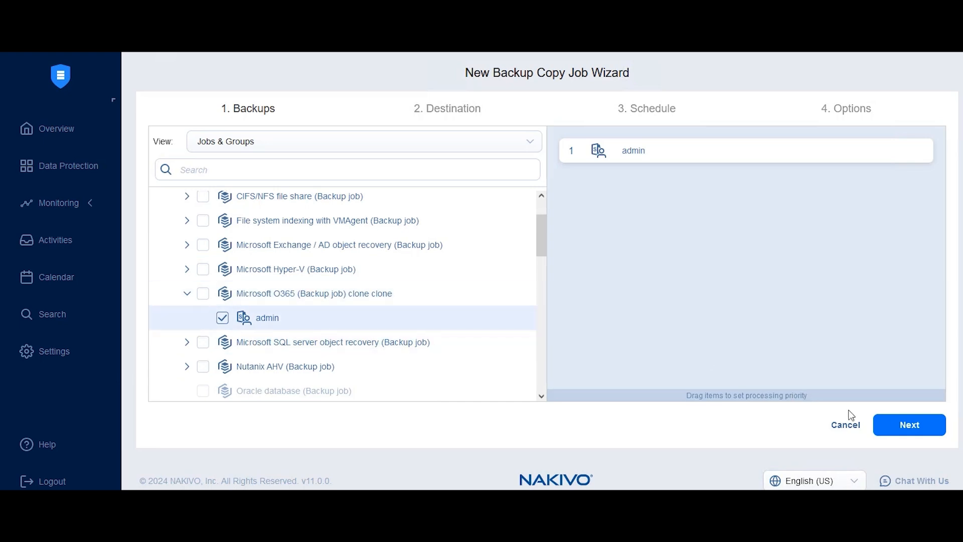
click(903, 426)
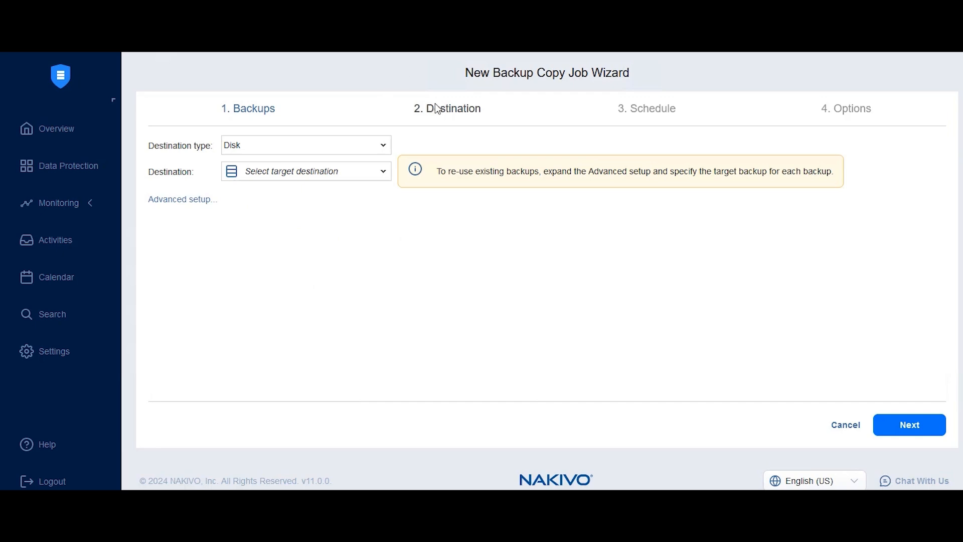
Choose Local Repository M365 as the disk destination of the backup copy job and continue to the schedule.
click(292, 173)
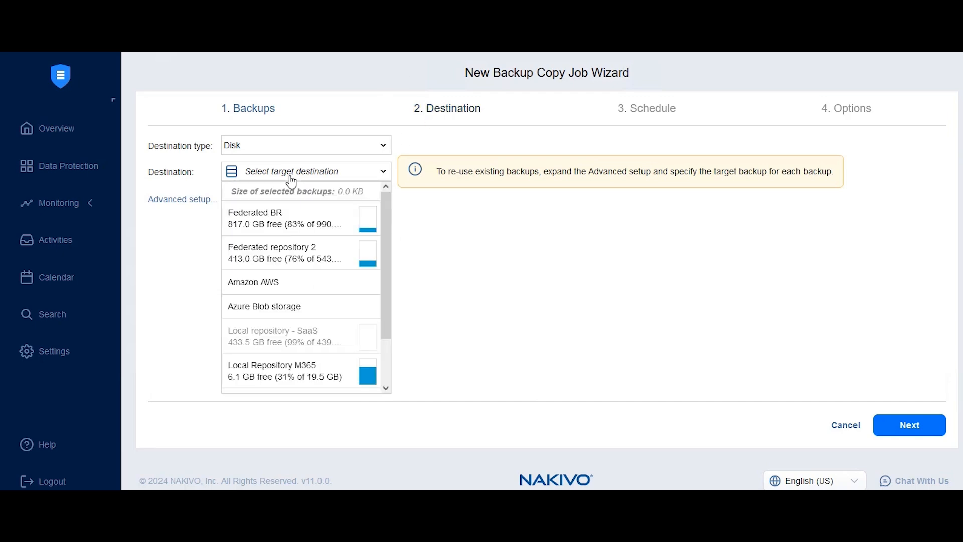
click(301, 371)
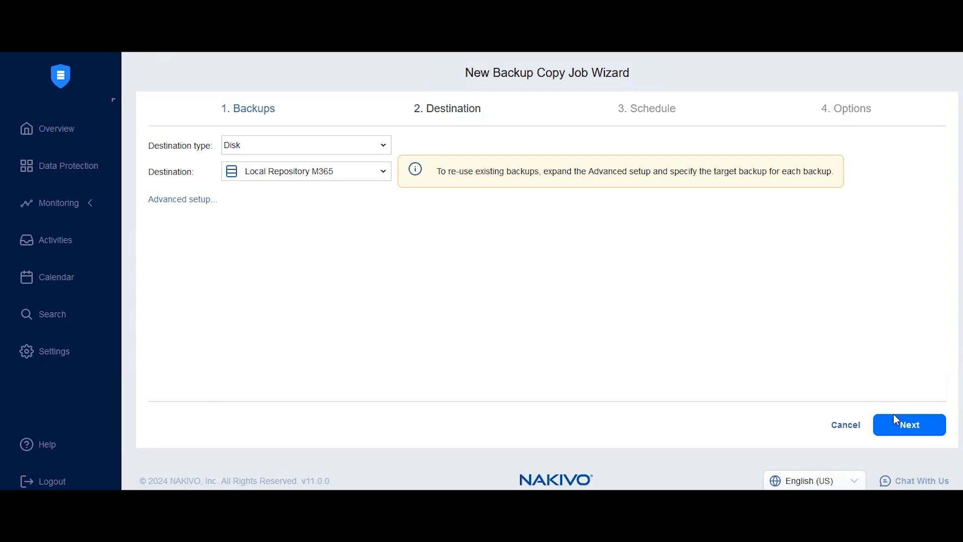
click(907, 427)
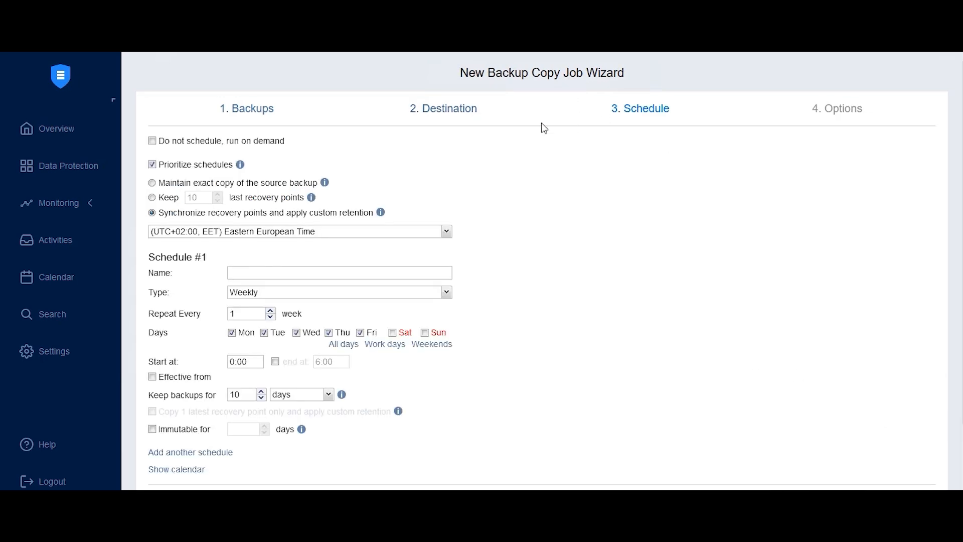
Keep the job scheduled rather than on demand and set the type of Schedule #1 to Monthly.
click(258, 144)
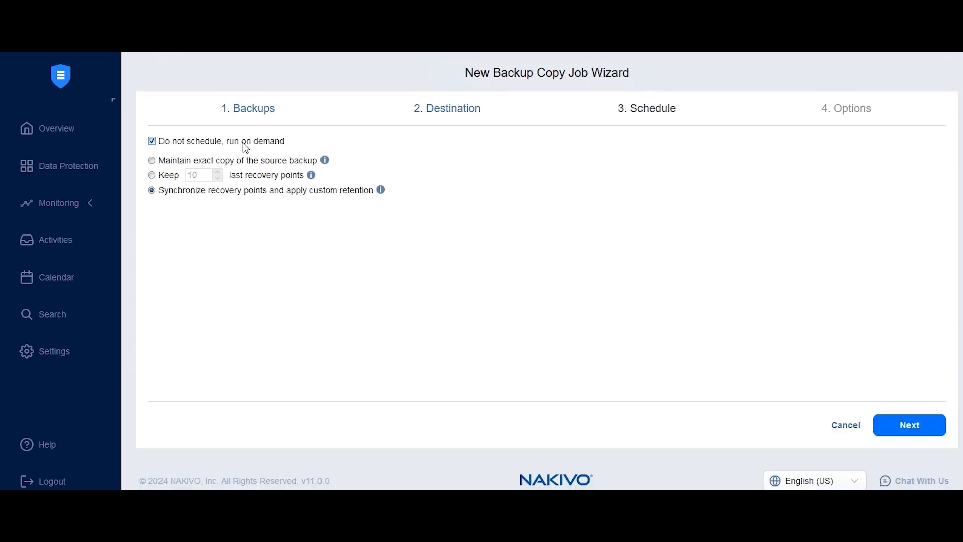
click(205, 147)
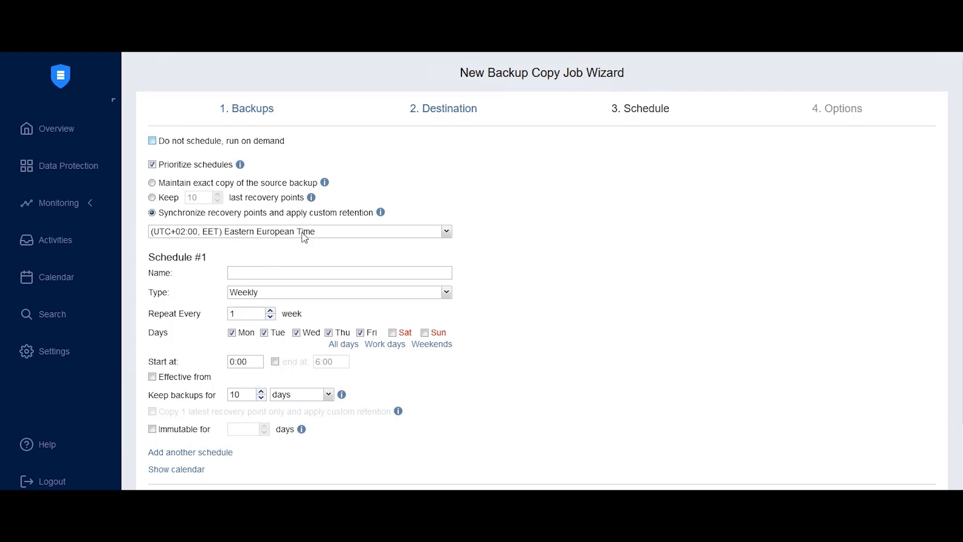
click(262, 272)
scroll(269, 237, down, 2)
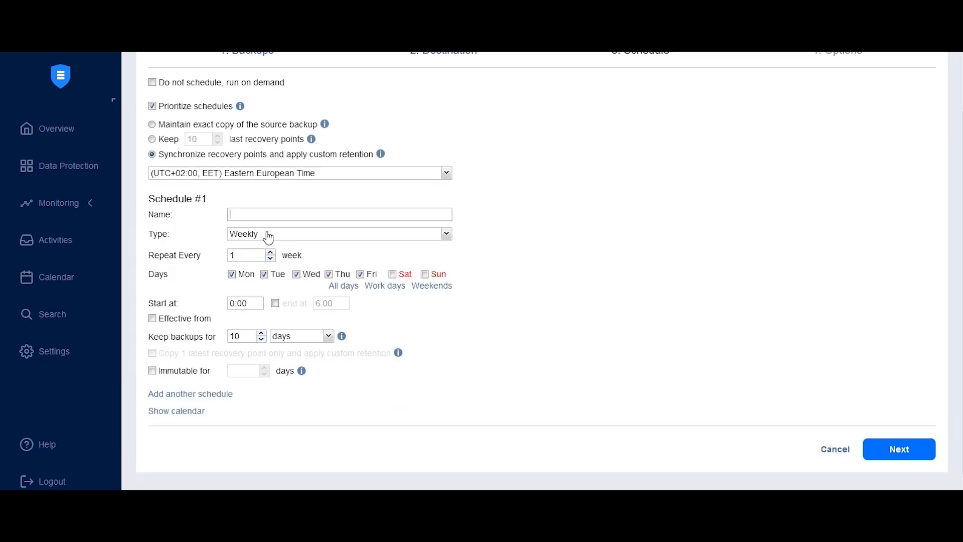
click(269, 236)
click(585, 239)
scroll(452, 283, down, 1)
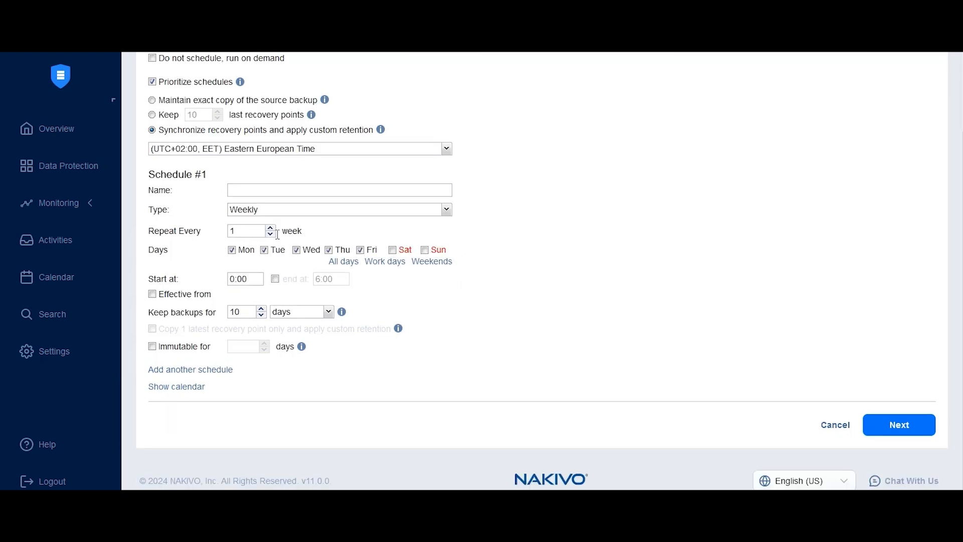
click(271, 210)
click(269, 242)
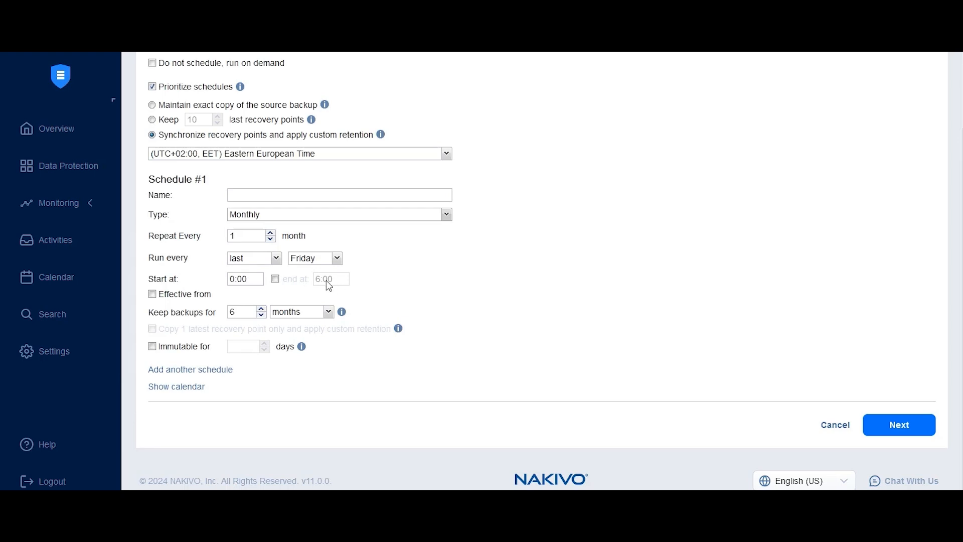
click(153, 294)
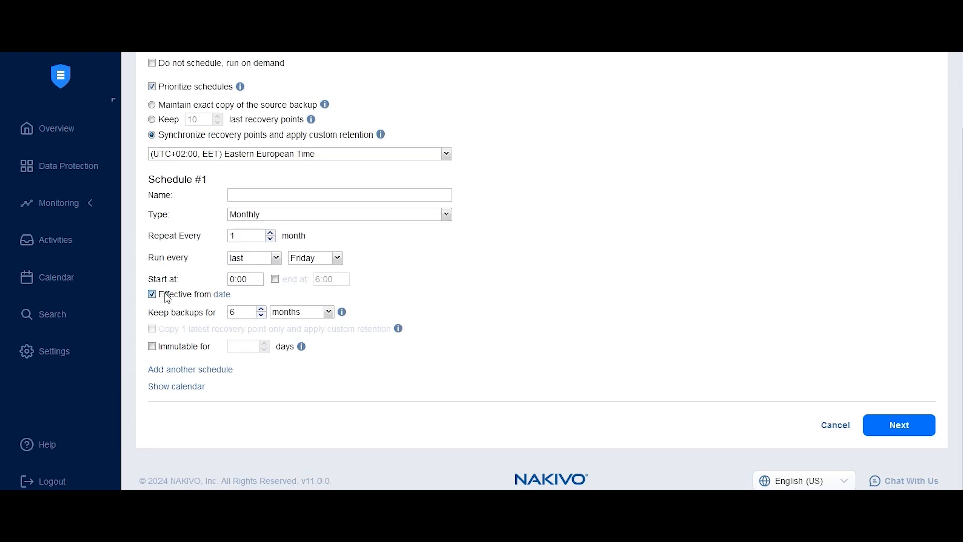
click(223, 296)
click(283, 274)
click(153, 294)
Enable immutability for the backups made by Schedule #1 and continue to the job options.
click(179, 348)
click(292, 312)
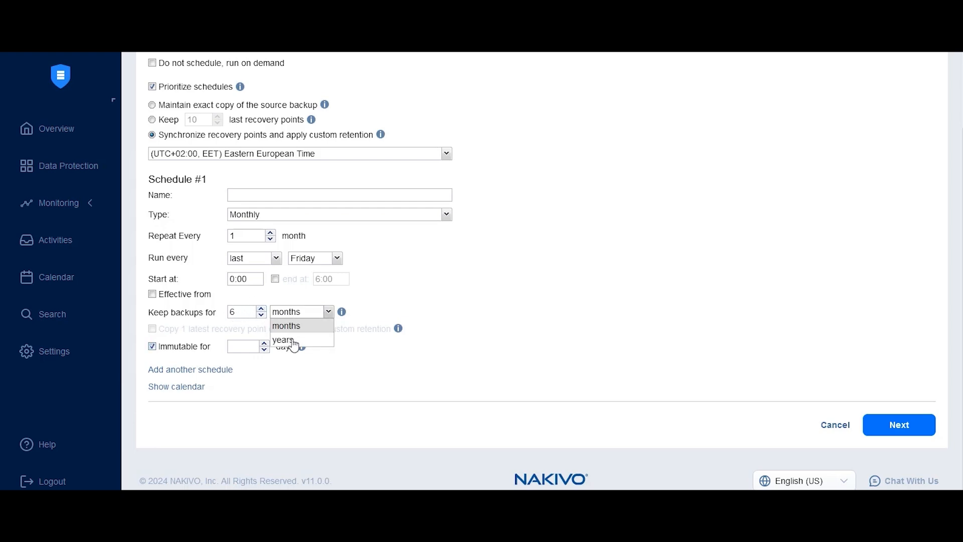
double_click(246, 312)
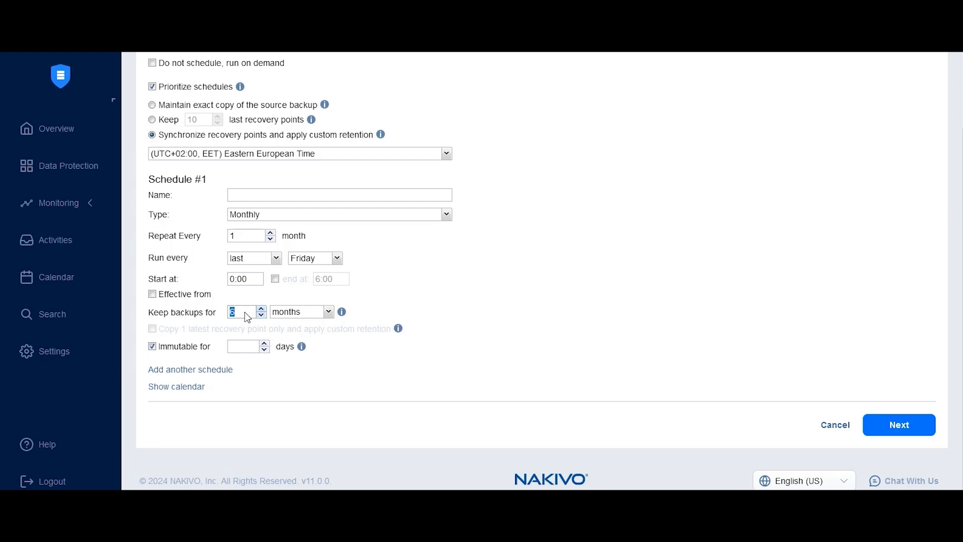
text(1)
click(876, 418)
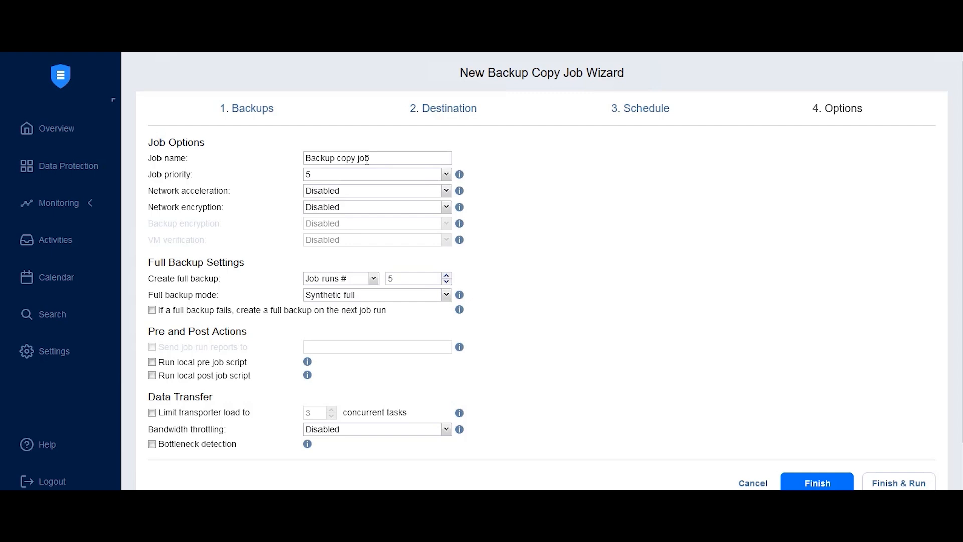
Review the job priority and full backup choices, and set the full backup mode to Active full.
click(345, 175)
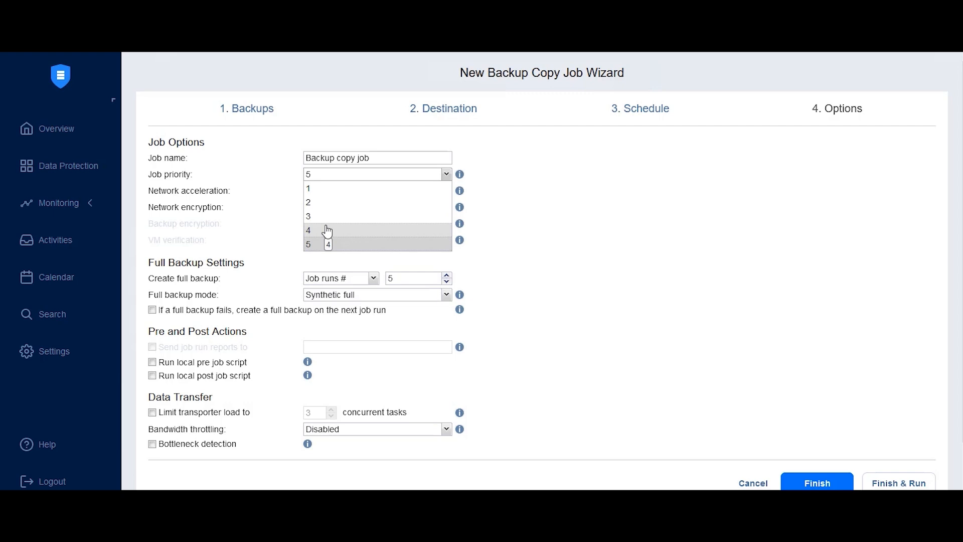
click(567, 219)
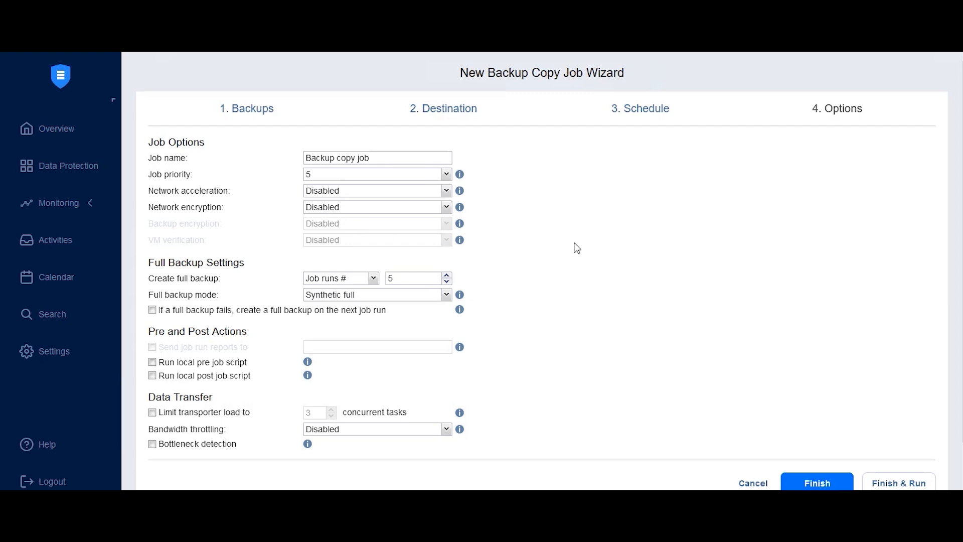
scroll(219, 211, down, 2)
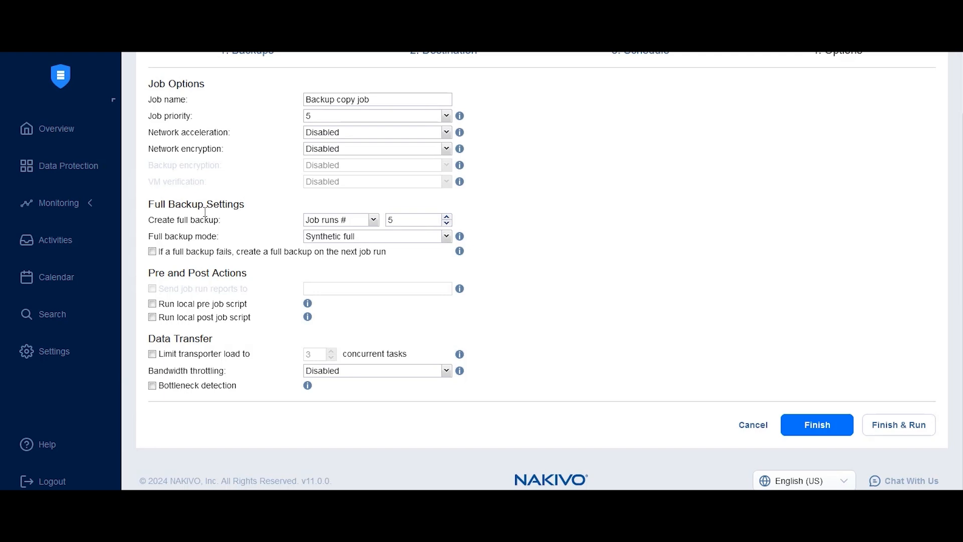
click(365, 220)
click(360, 222)
click(346, 238)
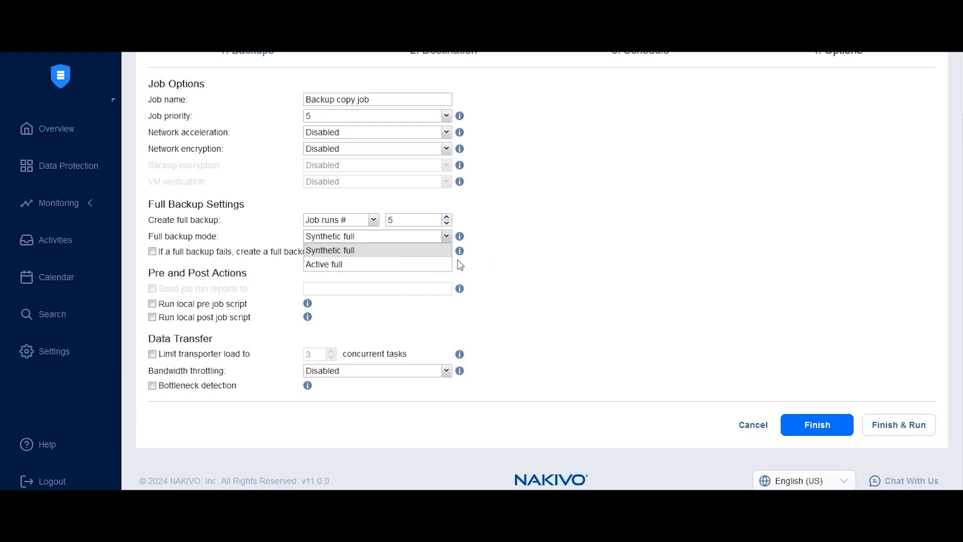
click(526, 254)
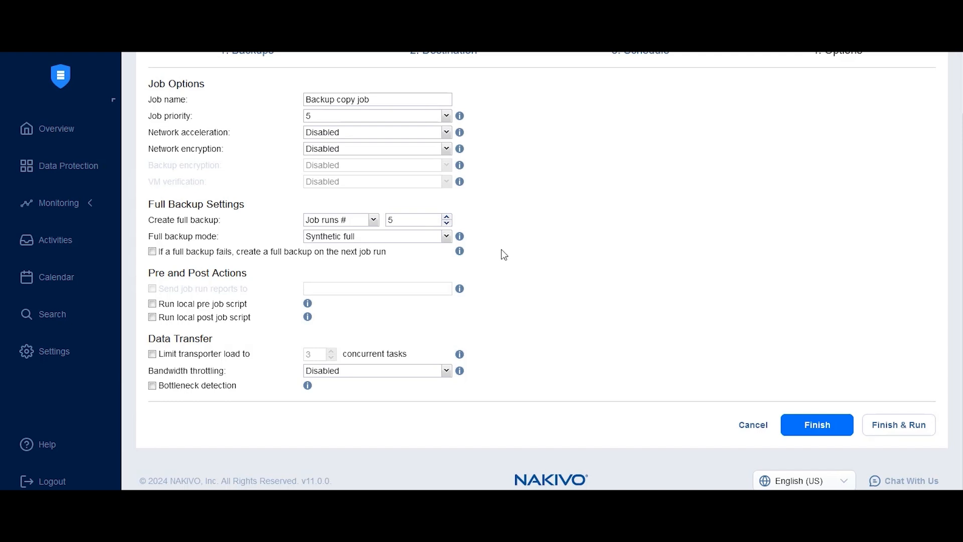
click(372, 236)
click(371, 262)
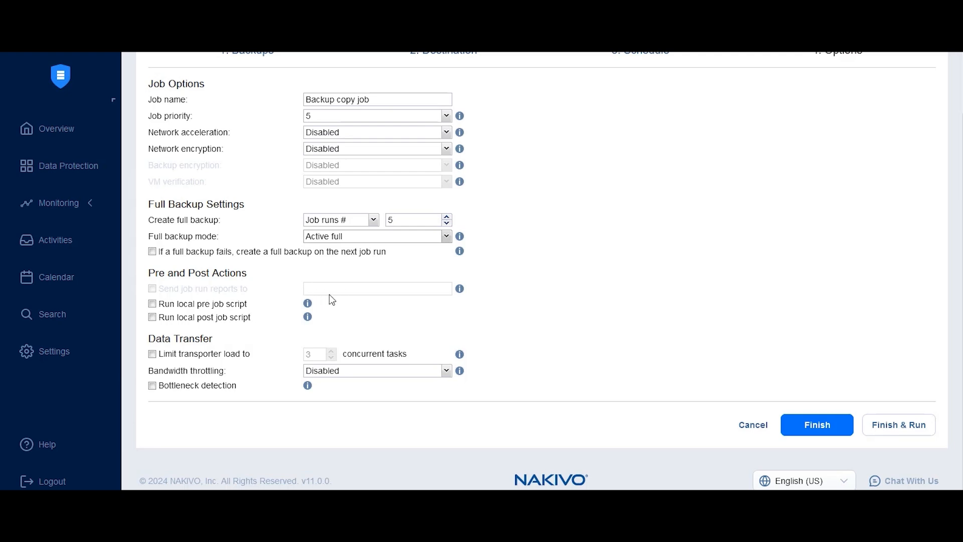
Limit the transporter load to 3 concurrent tasks and enable bandwidth throttling for the job.
mouse_move(208, 293)
mouse_move(296, 292)
click(202, 306)
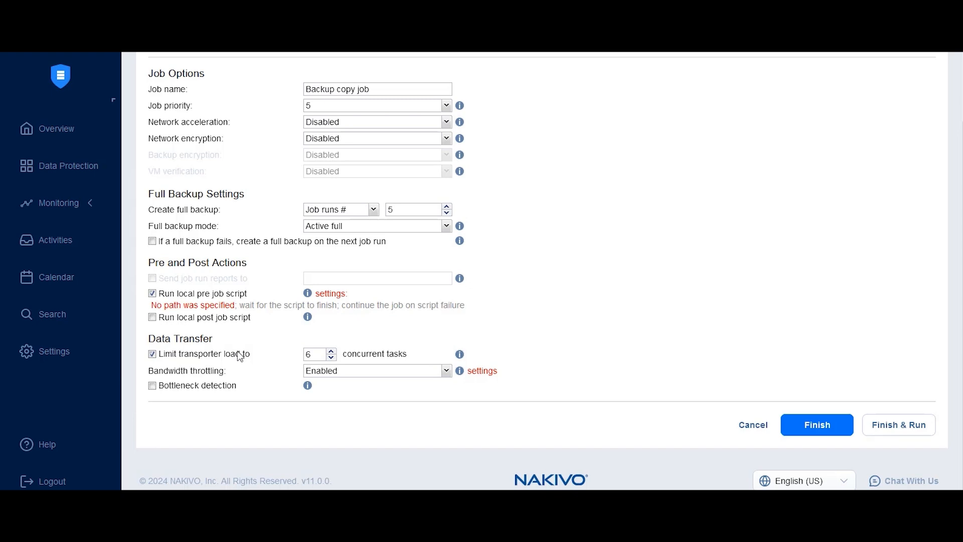
double_click(318, 355)
text(3)
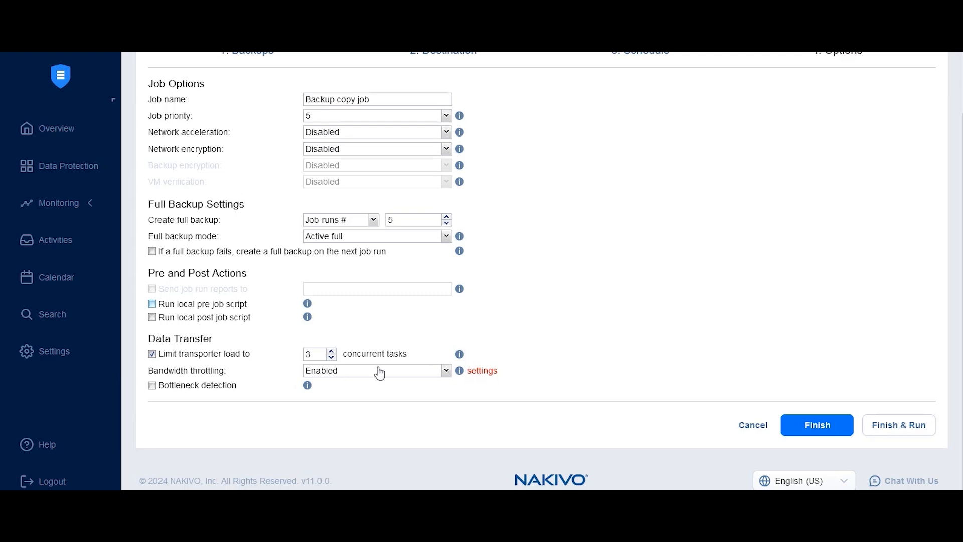
Create an always active per-job bandwidth rule named test that throttles bandwidth to 10 Gbit/s.
click(481, 372)
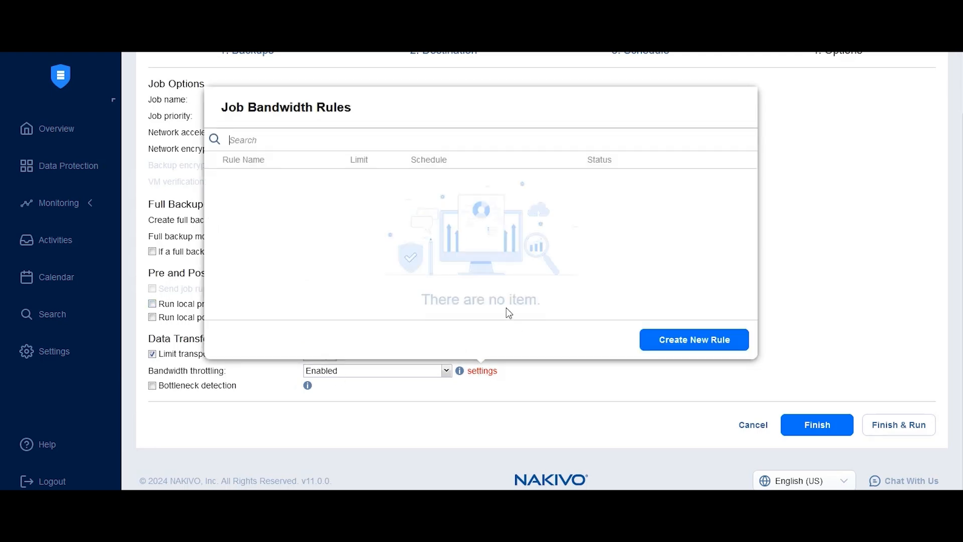
click(717, 340)
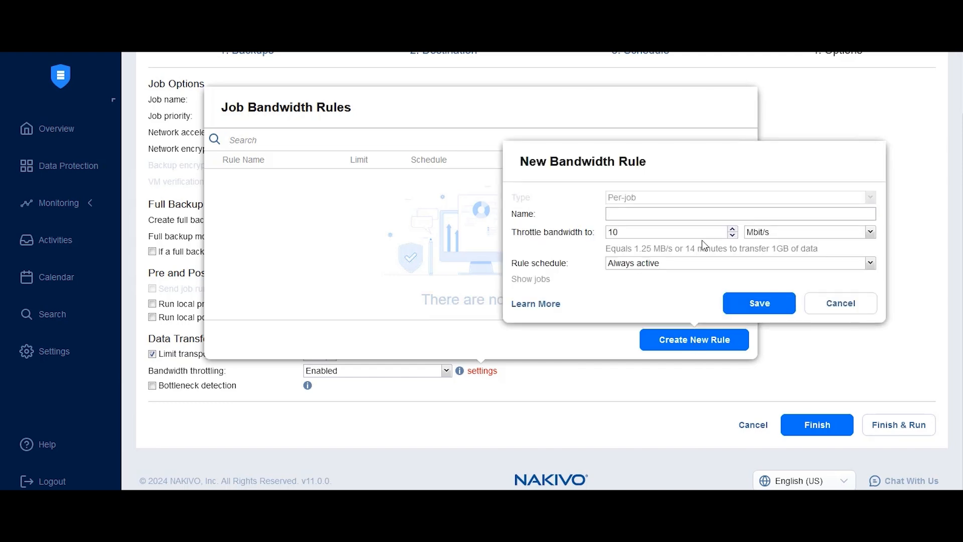
click(762, 232)
click(755, 259)
double_click(631, 231)
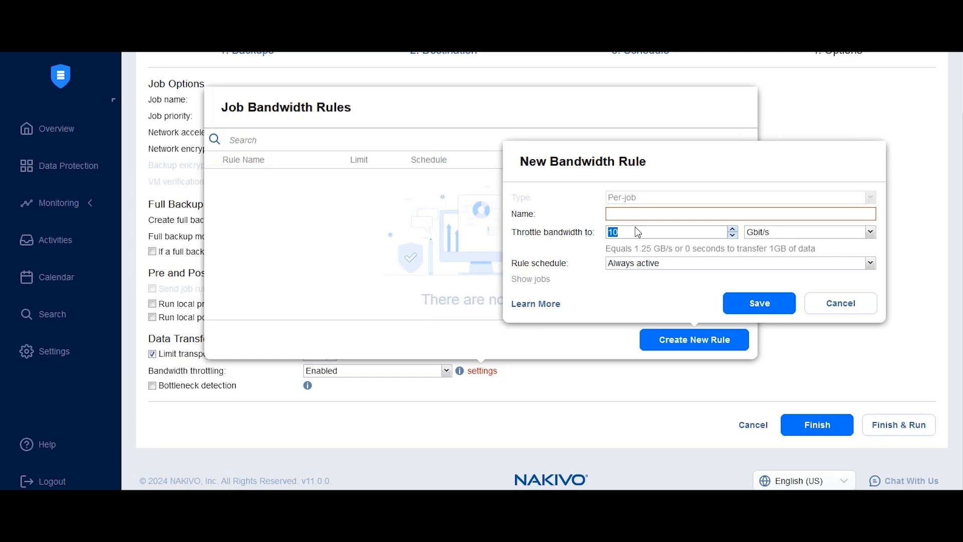
click(760, 304)
text(test)
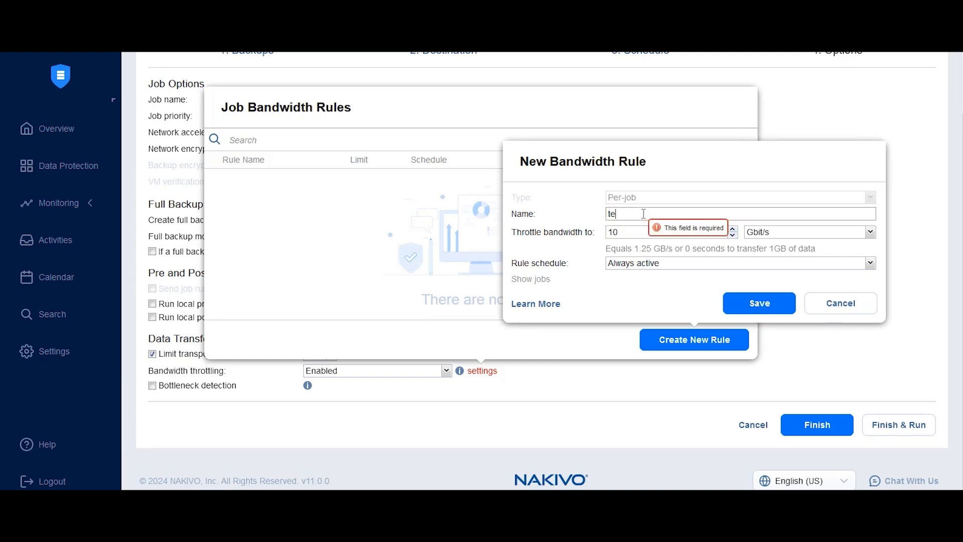
click(740, 301)
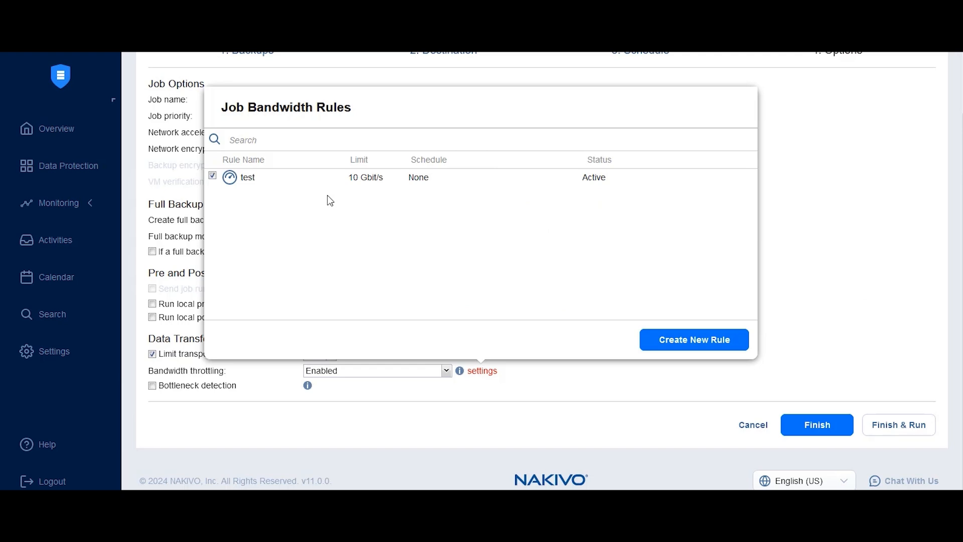
mouse_move(248, 186)
click(811, 264)
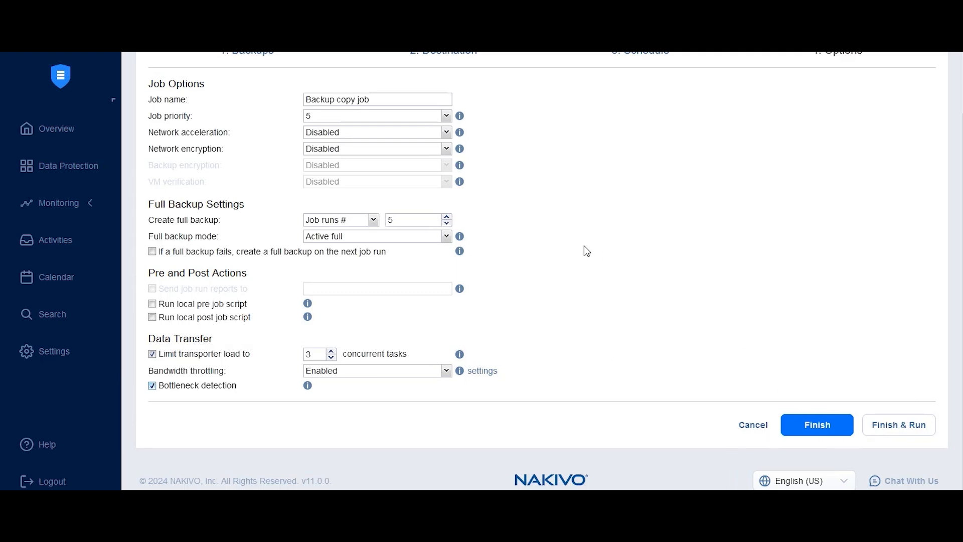
Change the job's destination type to Tape with Media pool as the destination, and return to the job options.
scroll(587, 251, up, 2)
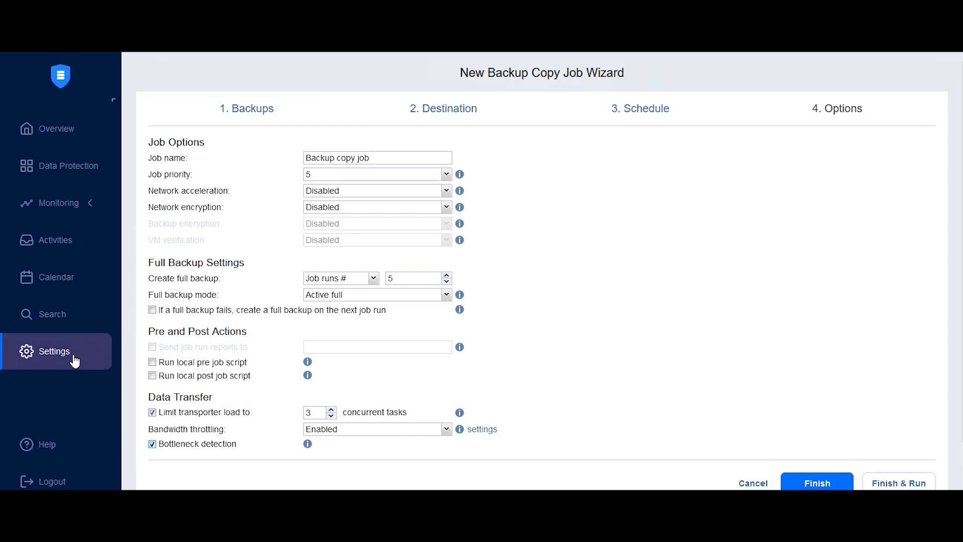
click(438, 116)
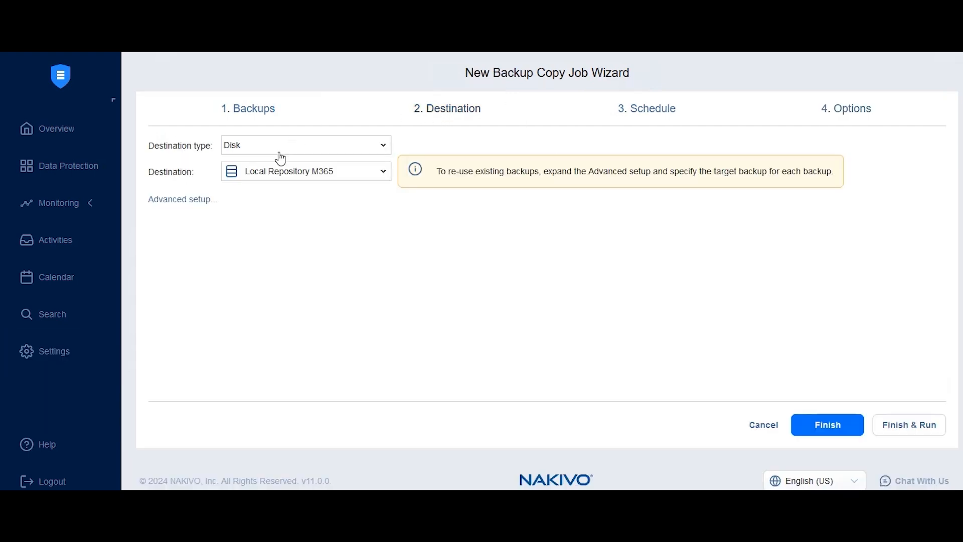
click(284, 180)
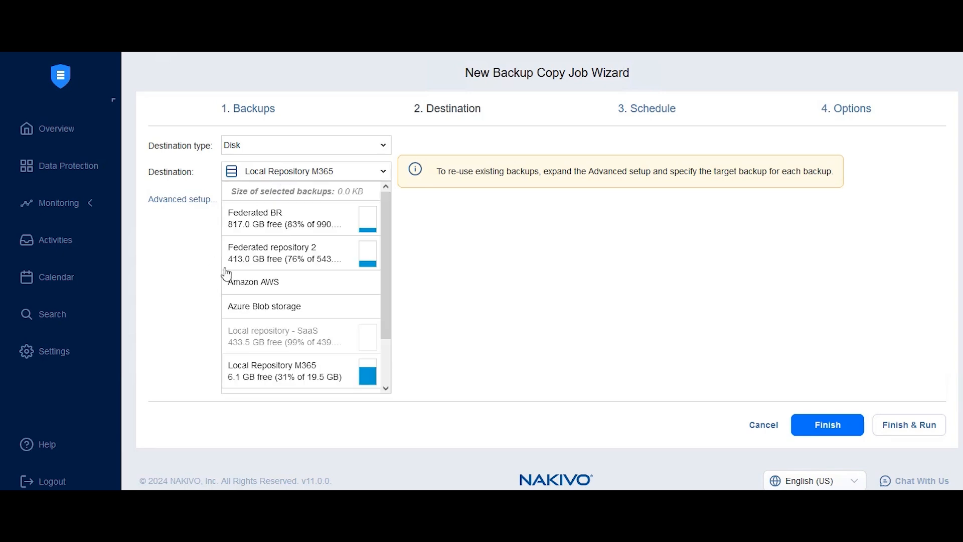
click(268, 317)
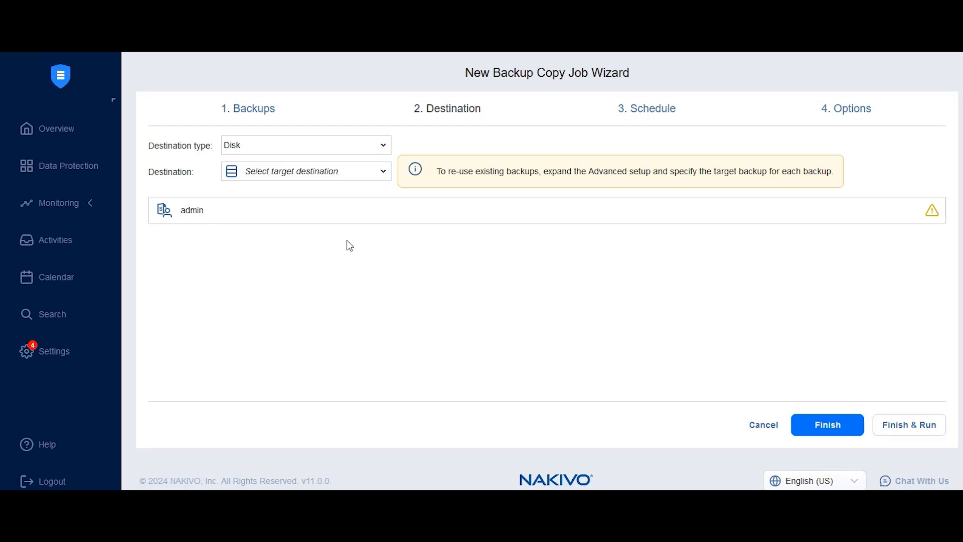
click(254, 148)
click(249, 180)
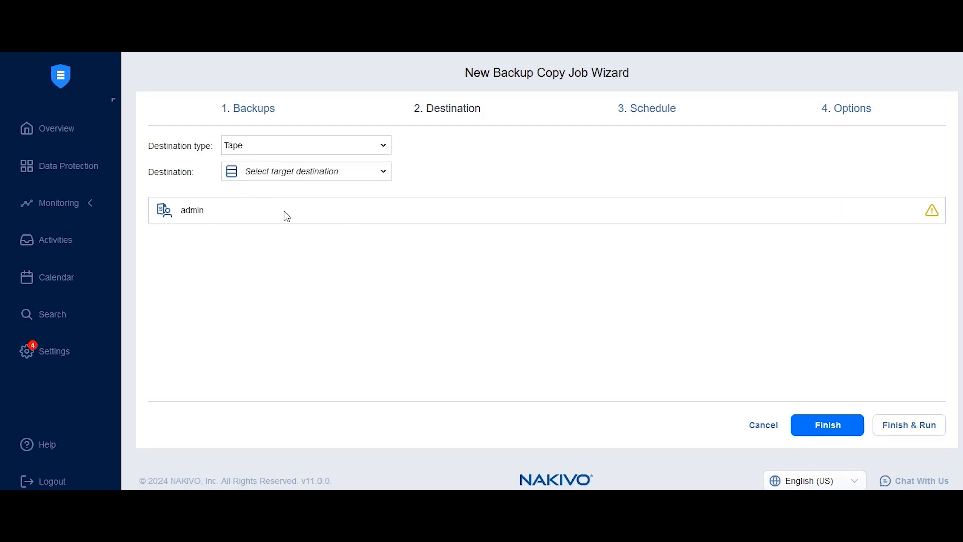
click(262, 174)
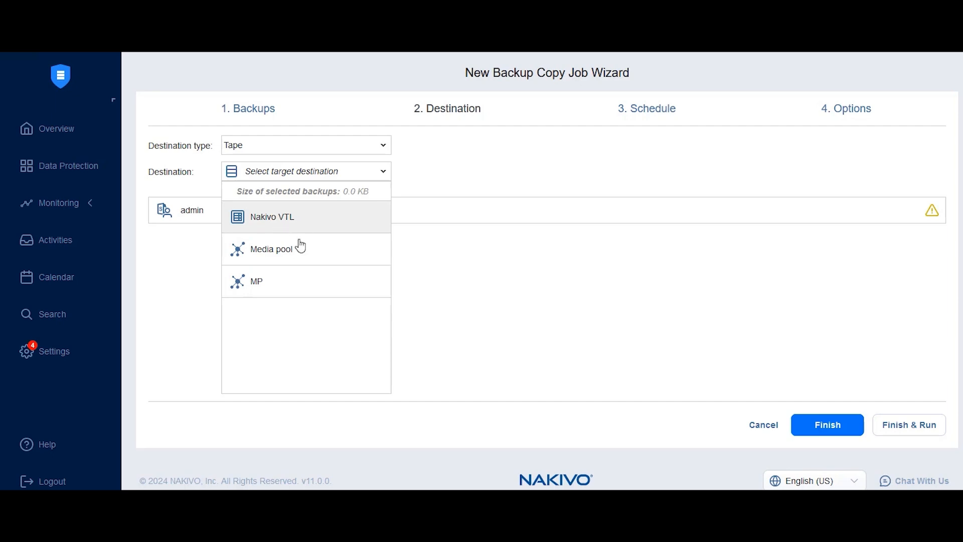
click(301, 256)
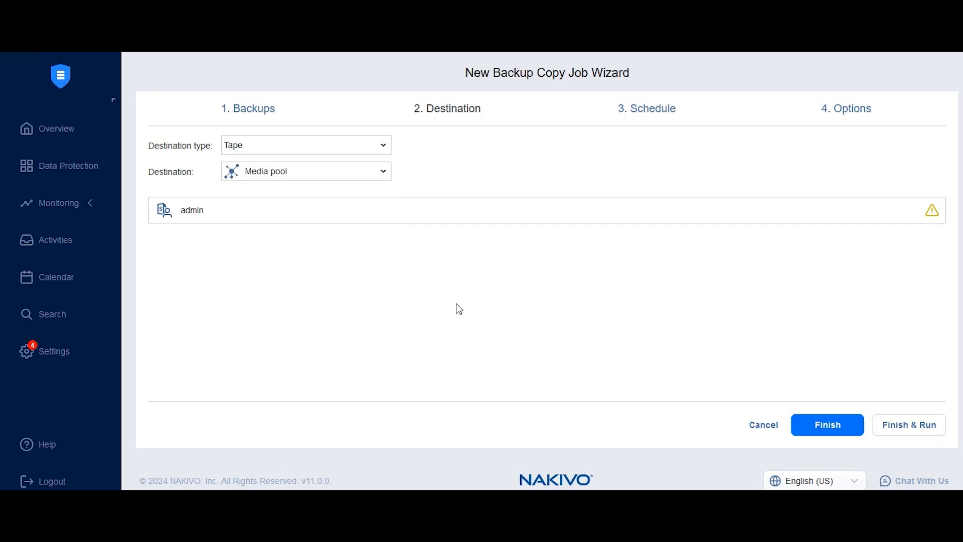
click(644, 109)
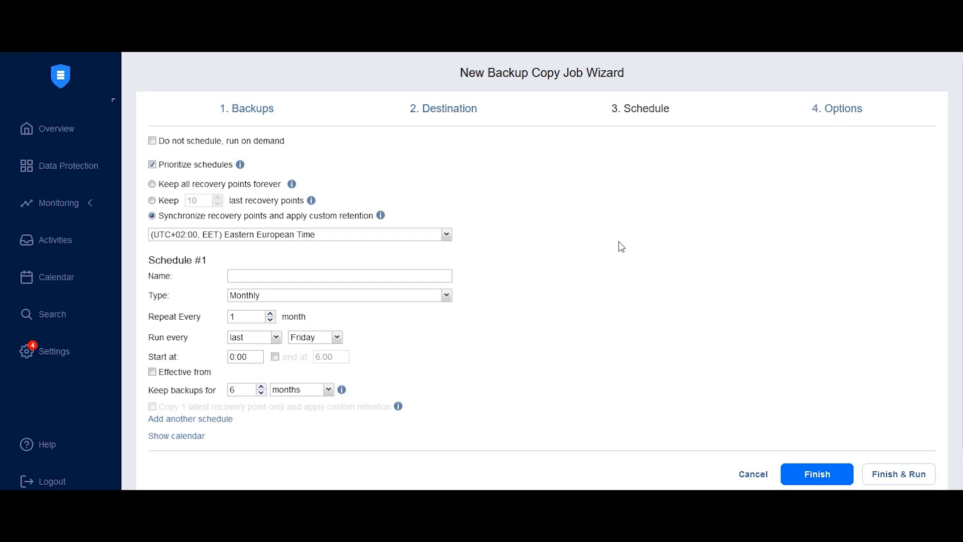
click(840, 110)
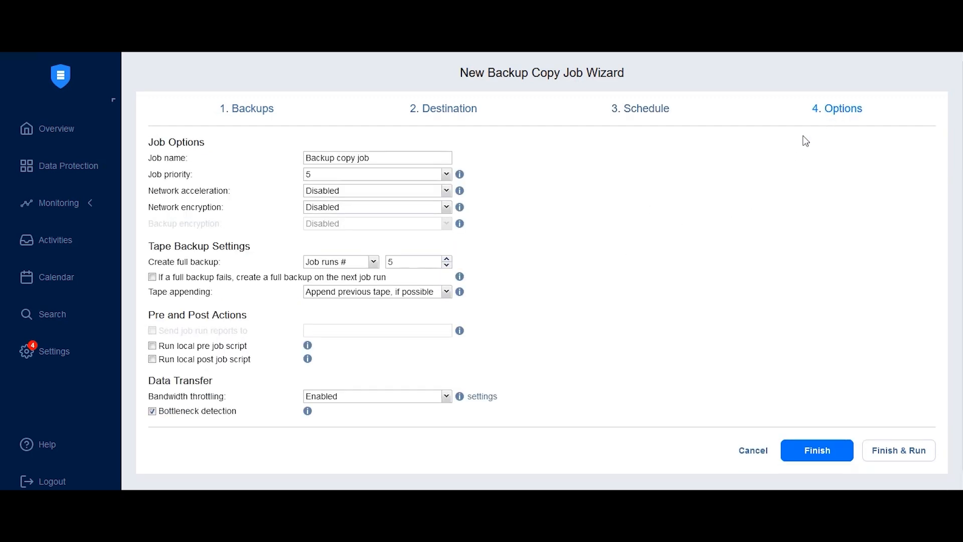